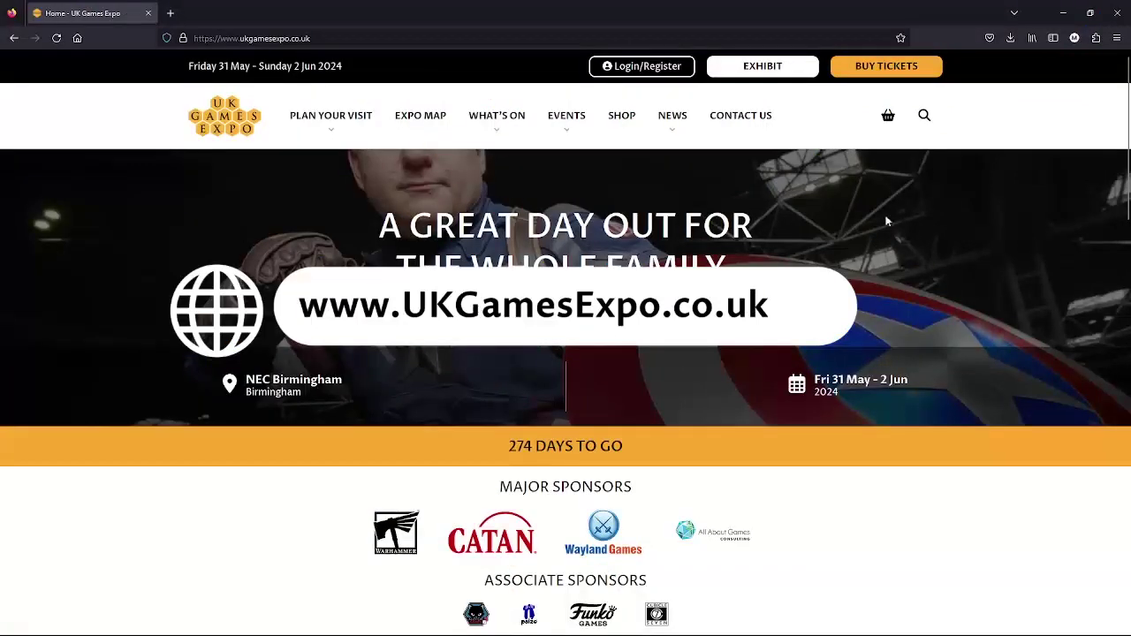
- Log in with the account email and password, then switch to the personal account
{"action": "left_click", "coordinate": [641, 71]}
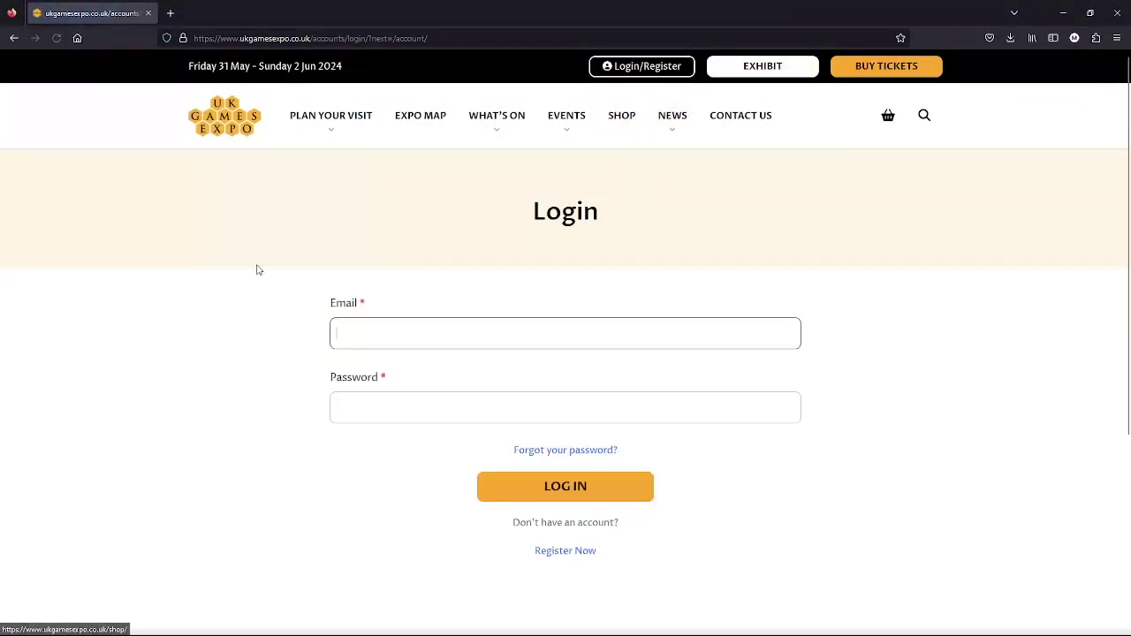
{"action": "left_click", "coordinate": [354, 337]}
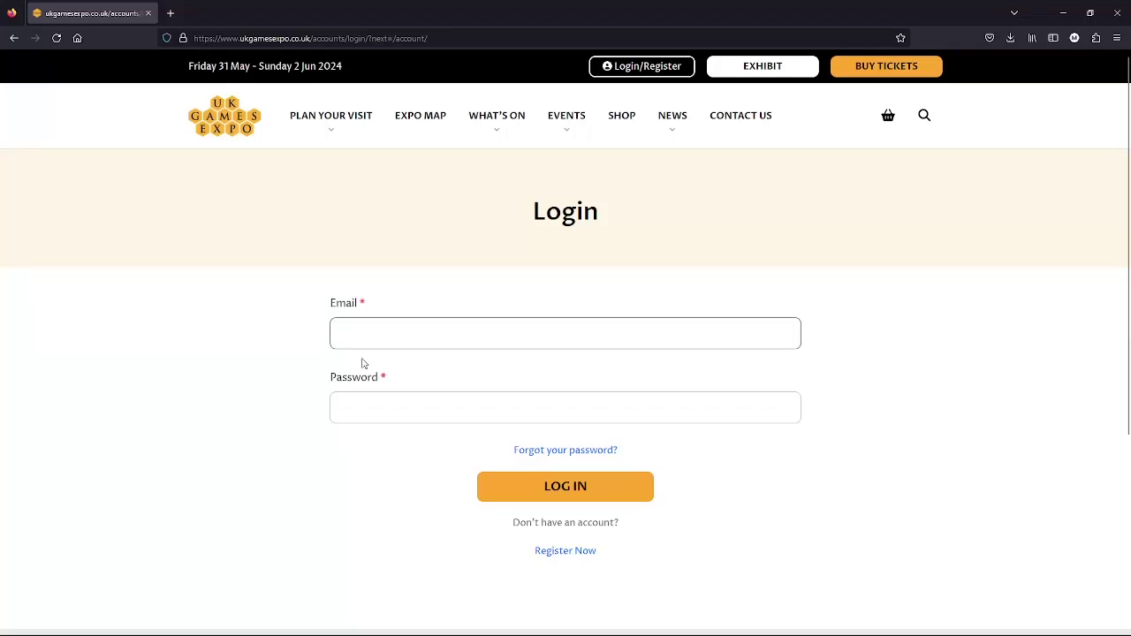
{"action": "left_click", "coordinate": [593, 488]}
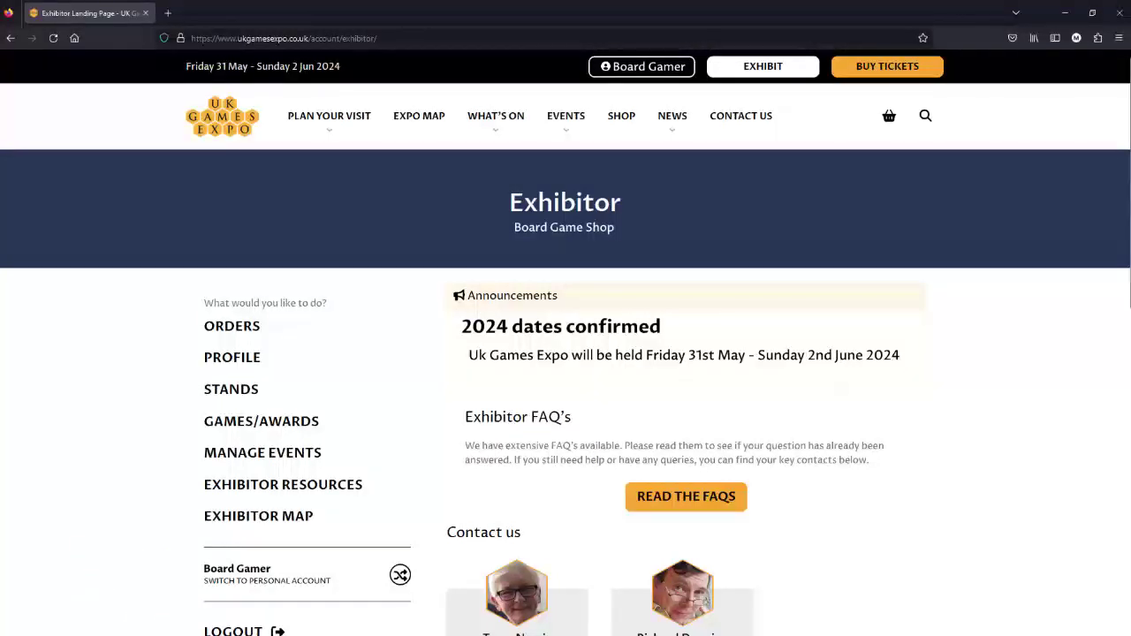
{"action": "left_click", "coordinate": [318, 572]}
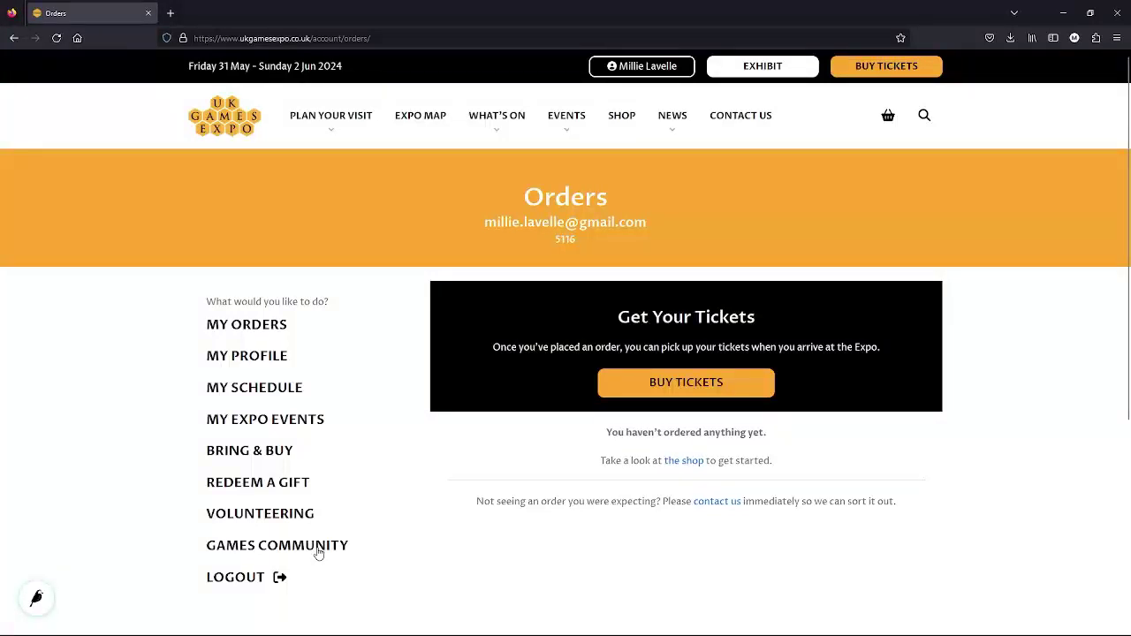
- Open the Games Community section and start a new Club under Add New
{"action": "left_click", "coordinate": [318, 552]}
{"action": "left_click", "coordinate": [311, 548]}
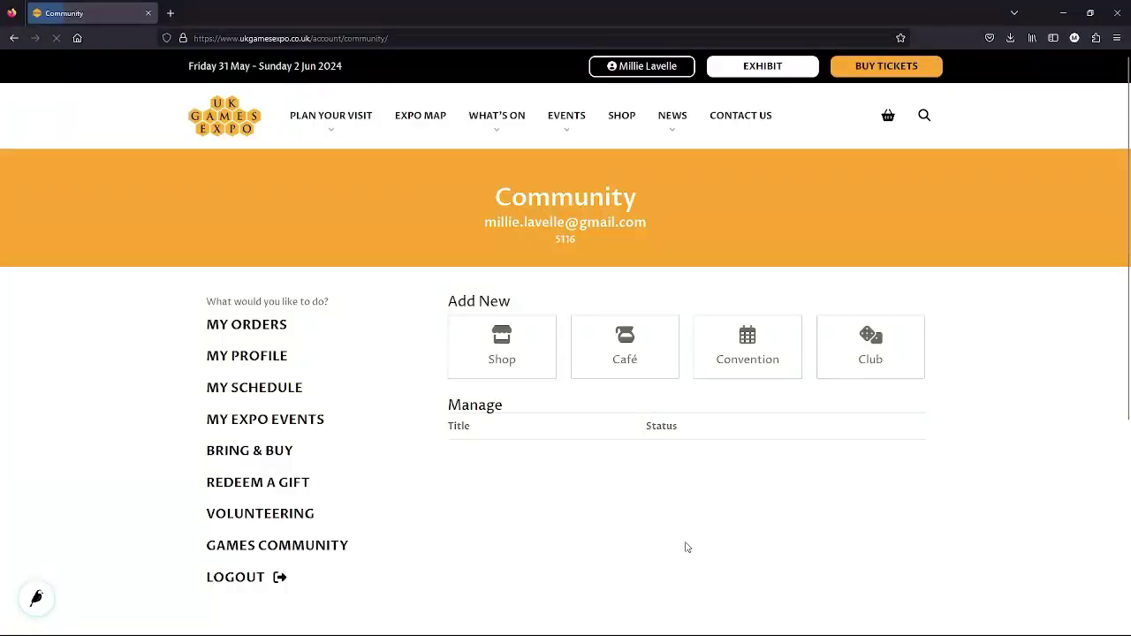
{"action": "left_click", "coordinate": [873, 354]}
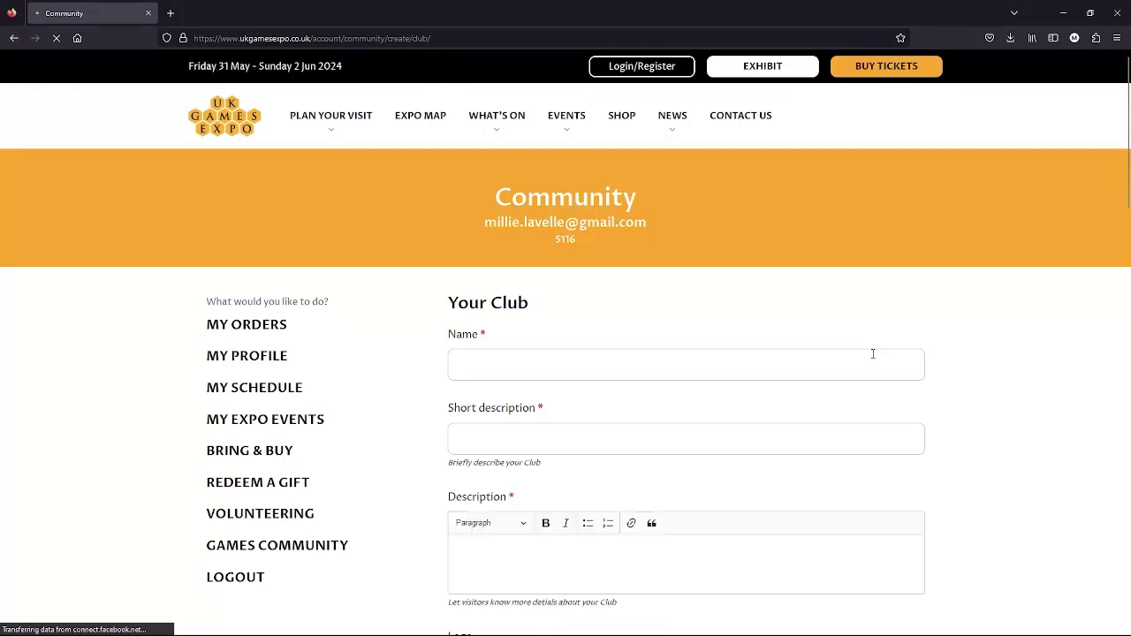
- Name the club 'Preston Board Gamers' and paste in its short description
{"action": "left_click", "coordinate": [464, 365]}
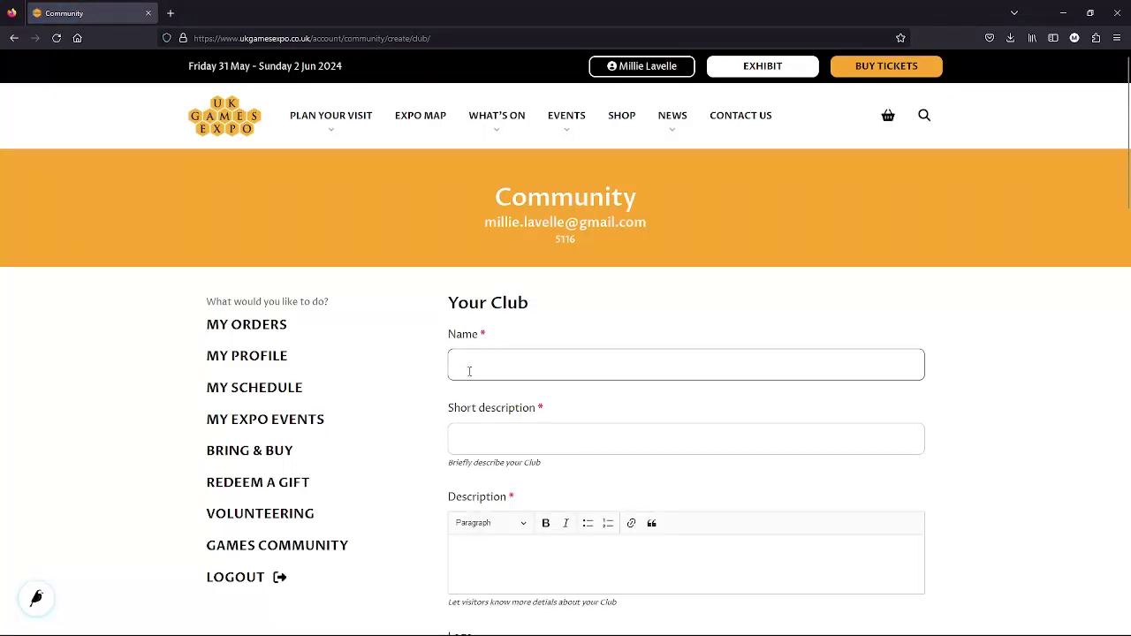
{"action": "type", "text": "pr"}
{"action": "left_click", "coordinate": [492, 395]}
{"action": "key", "text": "Tab"}
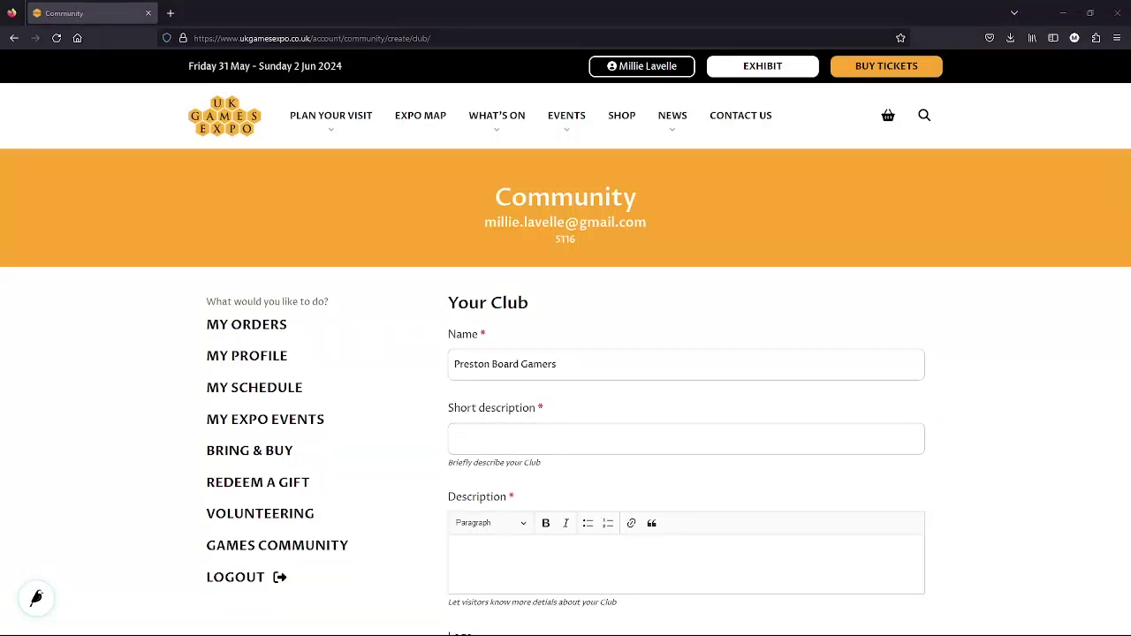
{"action": "type", "text": "We're a Preston based gaming community of non-traditional board and card games."}
{"action": "scroll", "coordinate": [727, 560], "scroll_direction": "down", "scroll_amount": 3}
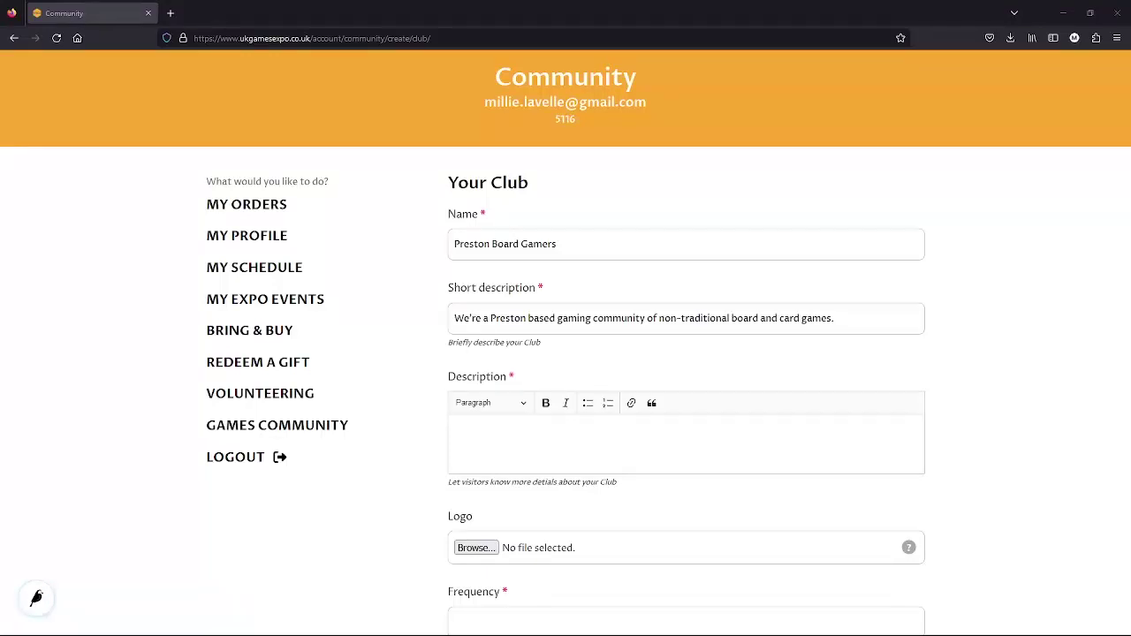
- Paste the prepared multi-paragraph welcome text into the Description editor
{"action": "scroll", "coordinate": [1025, 360], "scroll_direction": "down", "scroll_amount": 3}
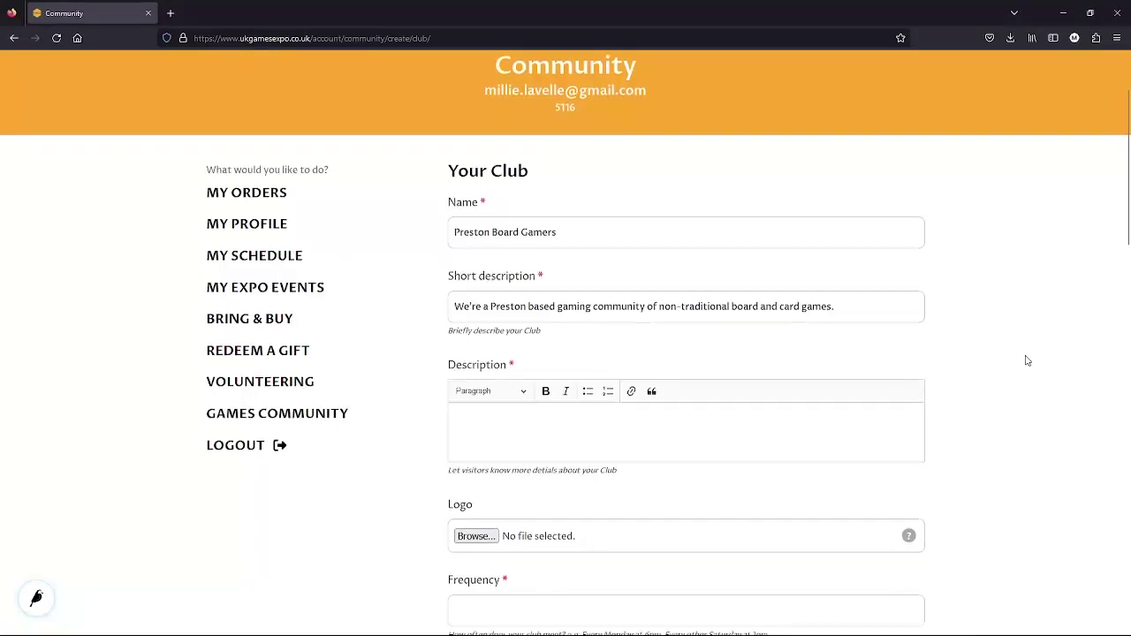
{"action": "left_click", "coordinate": [475, 318]}
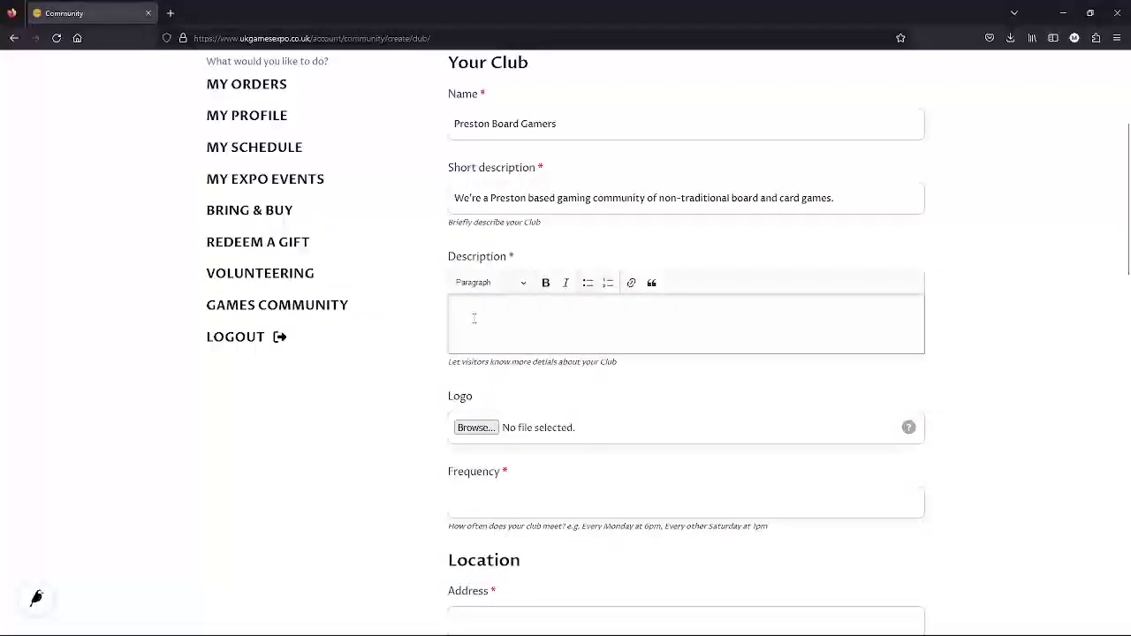
{"action": "type", "text": "We're a Preston based gaming community of non-traditional board and card games. If you've never played anything except Monopoly before then never fear. We're a welcoming bunch, happy to teach any newcomers and help them enjoy the world of board gaming! We play a broad range of games, from social games like Blood On The Clock Tower, to worker placement games such as Dune Imperium.  You don't need to bring anything along, as most peeps bring some games from their own collections, although more games is never a bad thing, and gives us more choice. We make sure everyone is included and has a game to play.  We've been meeting since August 2013, and currently meet every Monday at Jalgos Sports and Social Club, Rose Street, PR1 3XY. We meet upstairs in the function room, which is to the left of the bar, through the door near the pool table. One of the staff members will be able to direct you if you get a bit lost, or one of the gamers can meet you outside to show you where we'll be gaming.  Games start at 7:00pm with the aim of finishing around 11pm. Please note the venue is cash only. No card payments.  Much of the area has free on street parking after 6pm, including right outside the venue, but there are also a number of paid car parks nearby as well. It's free to attend Preston Board Gamers, but we ask that you buy a few drinks whilst playing games to support the venue."}
{"action": "scroll", "coordinate": [530, 218], "scroll_direction": "up", "scroll_amount": 3}
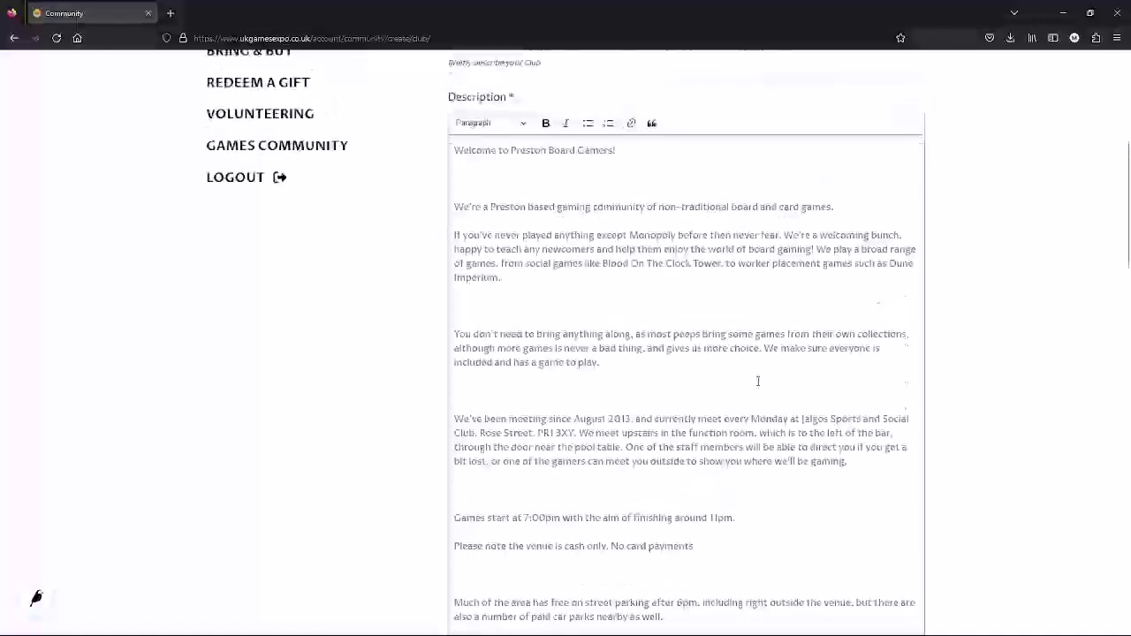
- Remove the empty lines between the description's paragraphs
{"action": "left_click", "coordinate": [511, 209]}
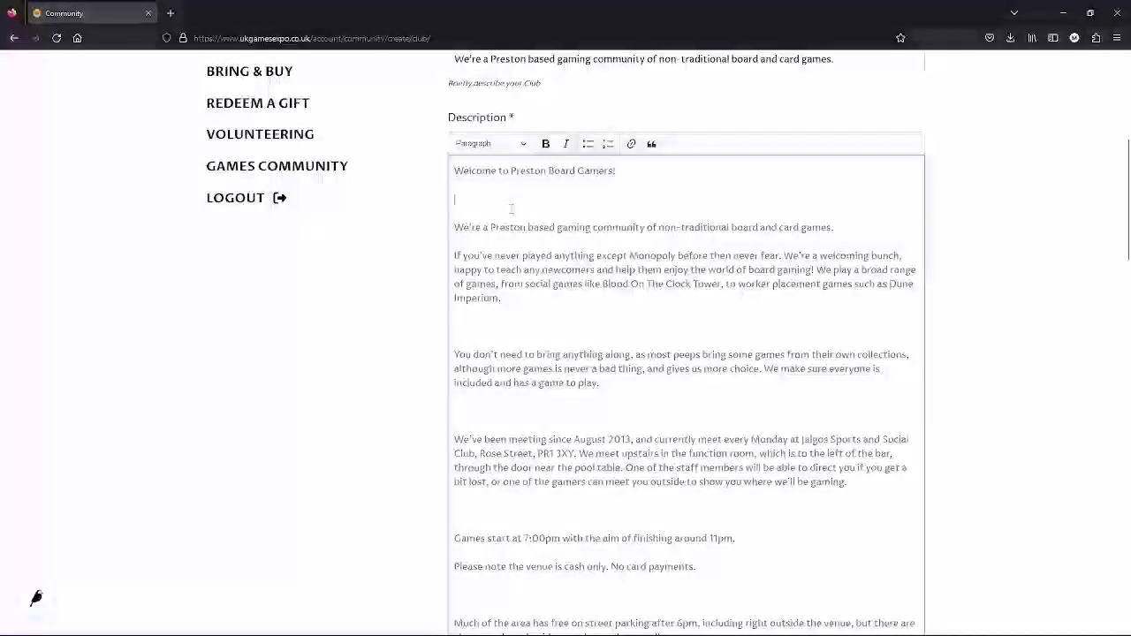
{"action": "key", "text": "BackSpace"}
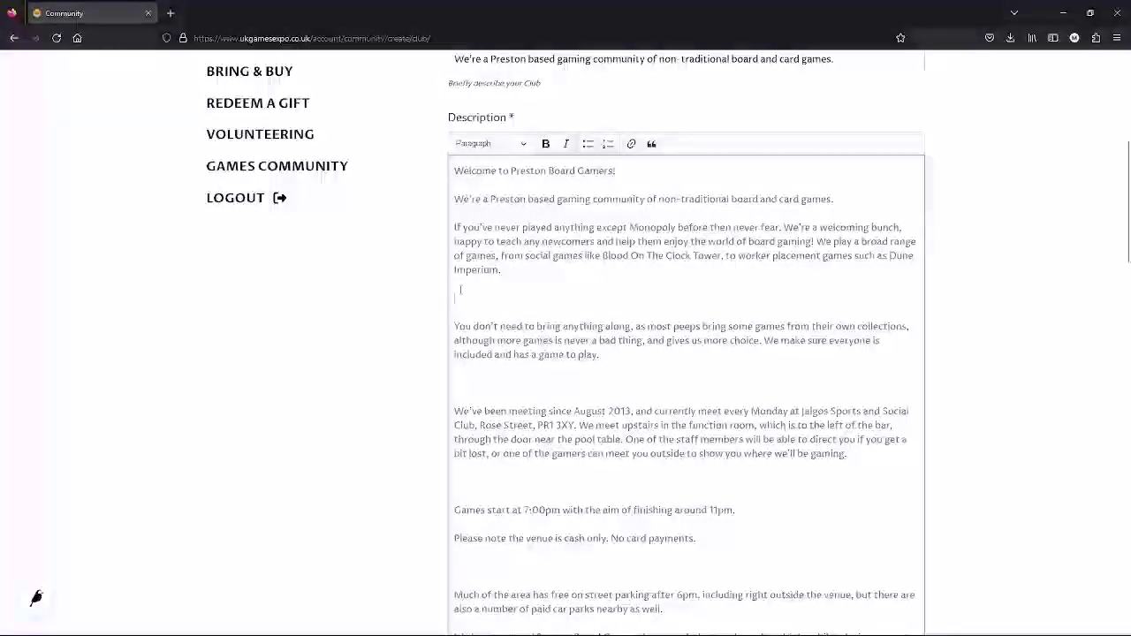
{"action": "left_click", "coordinate": [460, 289]}
{"action": "key", "text": "Delete"}
{"action": "key", "text": "Delete"}
{"action": "type", "text": "Y"}
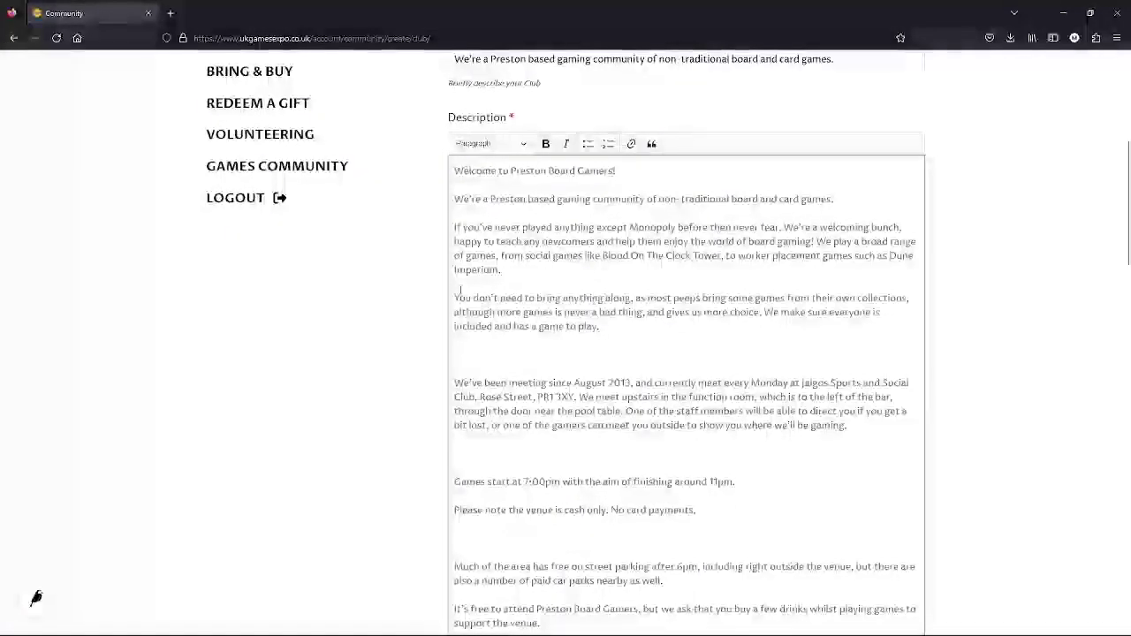
{"action": "left_click", "coordinate": [462, 350]}
{"action": "key", "text": "Delete"}
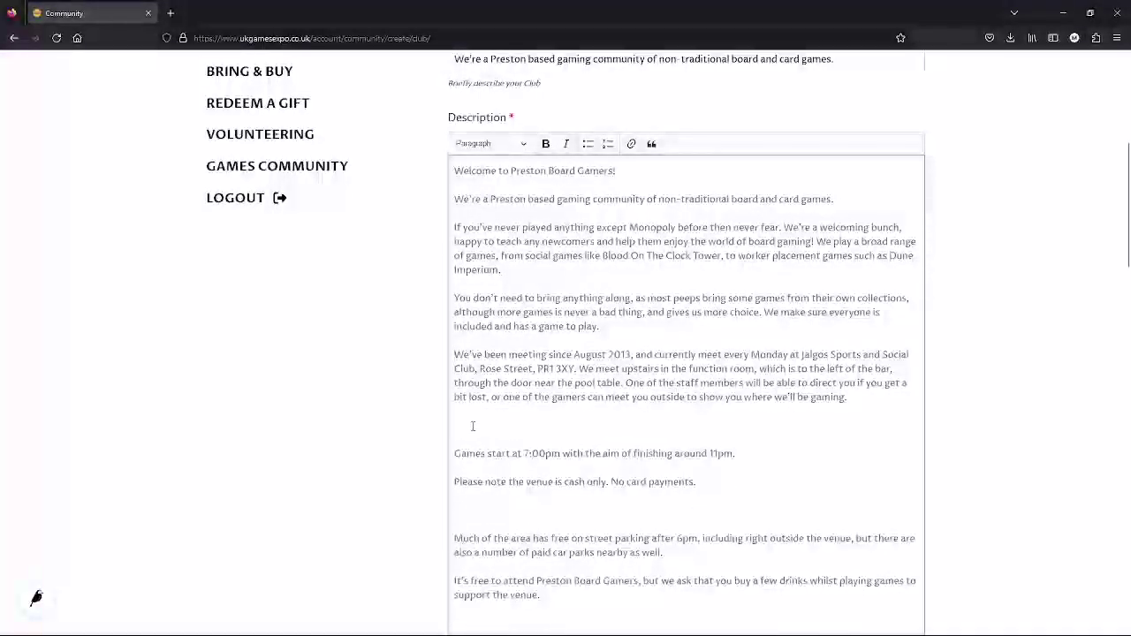
{"action": "left_click", "coordinate": [476, 424]}
{"action": "key", "text": "Delete"}
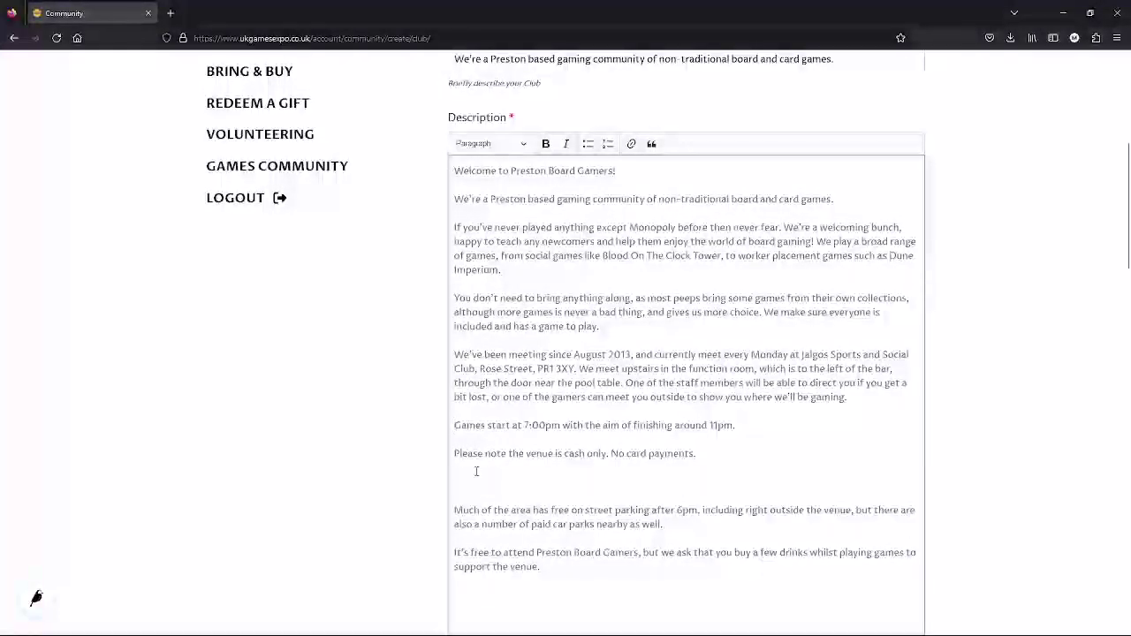
{"action": "left_click", "coordinate": [459, 480]}
{"action": "key", "text": "Delete"}
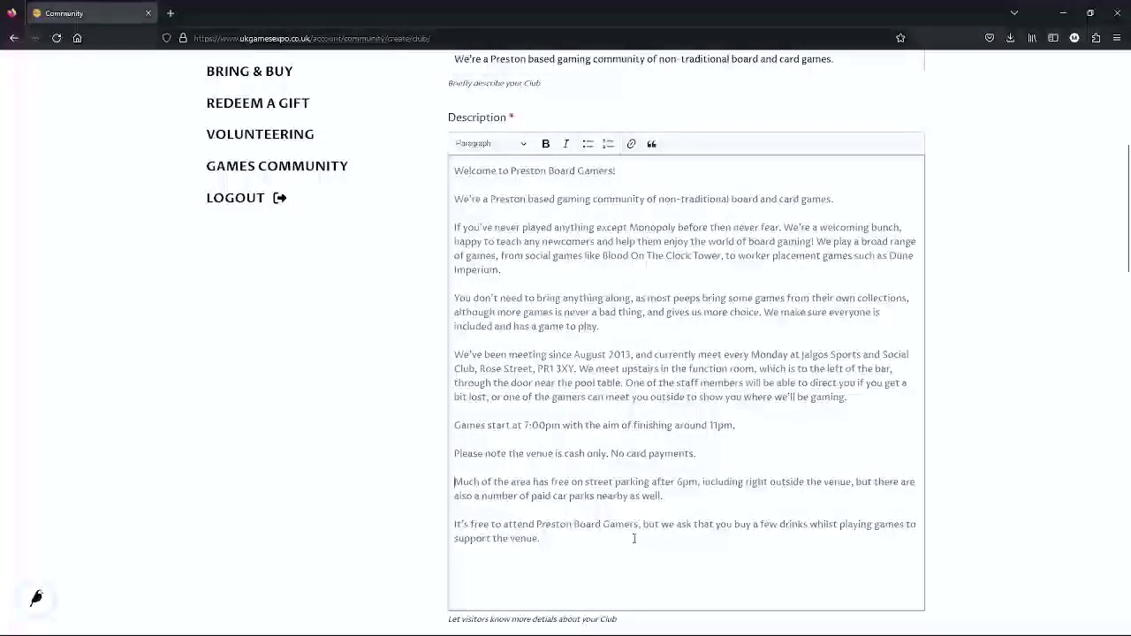
- Italicize the final description paragraph about buying drinks
{"action": "left_click", "coordinate": [565, 540]}
{"action": "triple_click", "coordinate": [566, 540]}
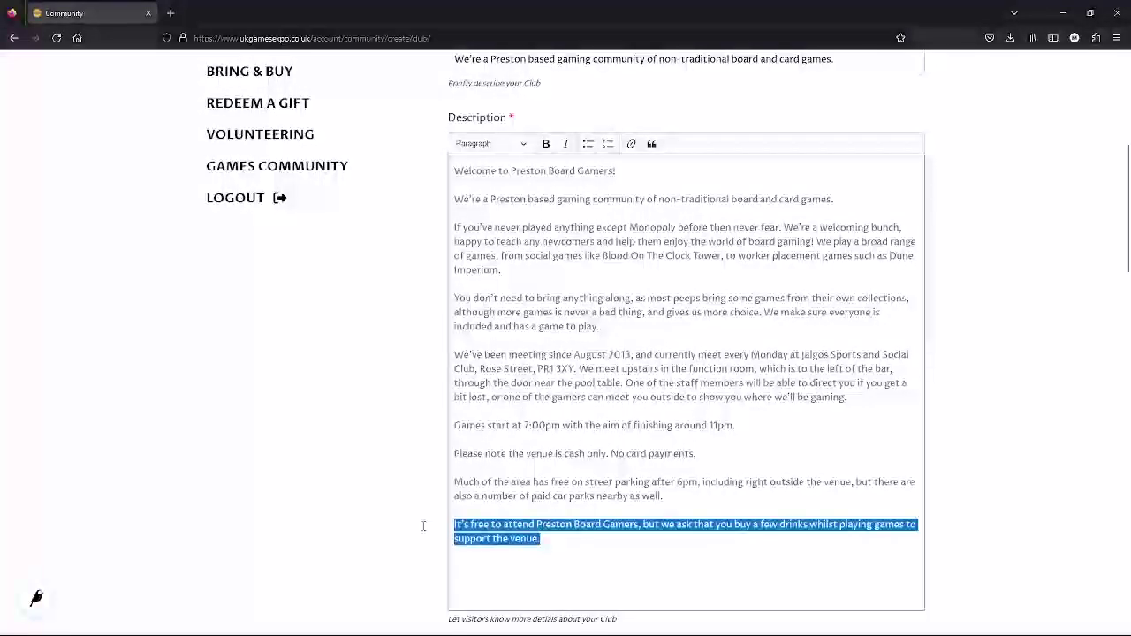
{"action": "left_click", "coordinate": [567, 144]}
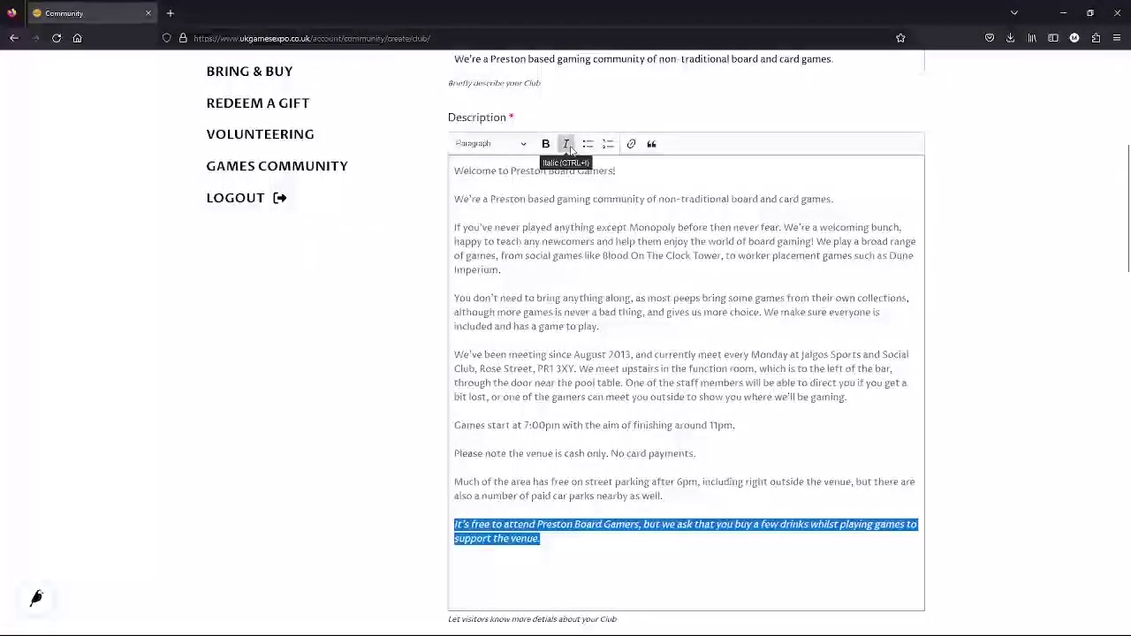
- Make the street parking paragraph and the 7:00pm start-time line bold
{"action": "left_click_drag", "start_coordinate": [665, 496], "coordinate": [454, 482]}
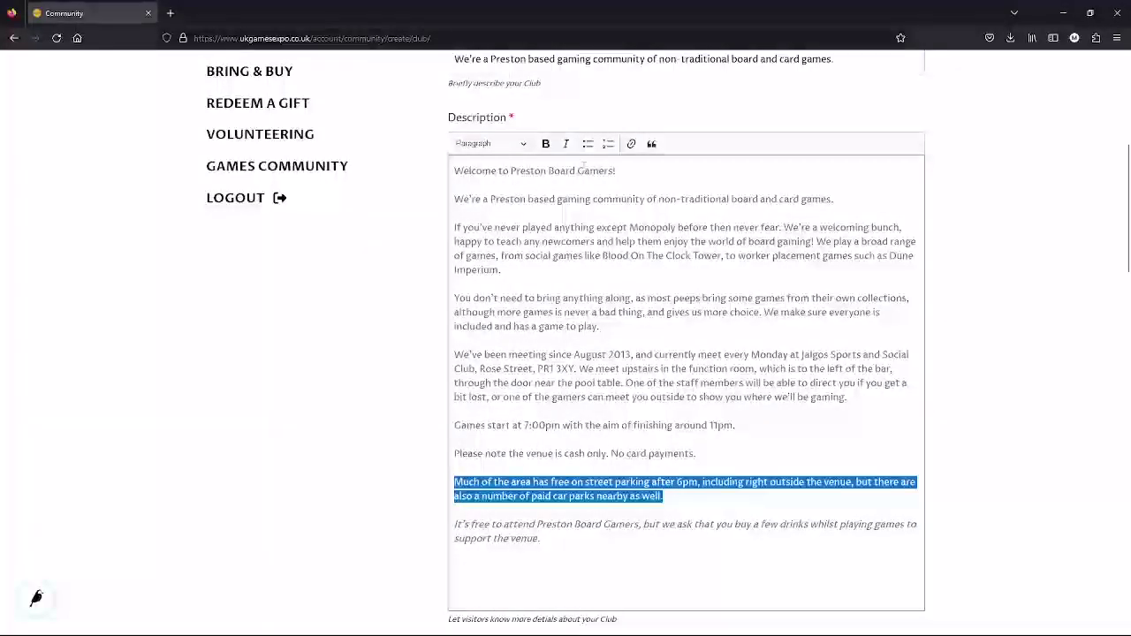
{"action": "left_click", "coordinate": [545, 145]}
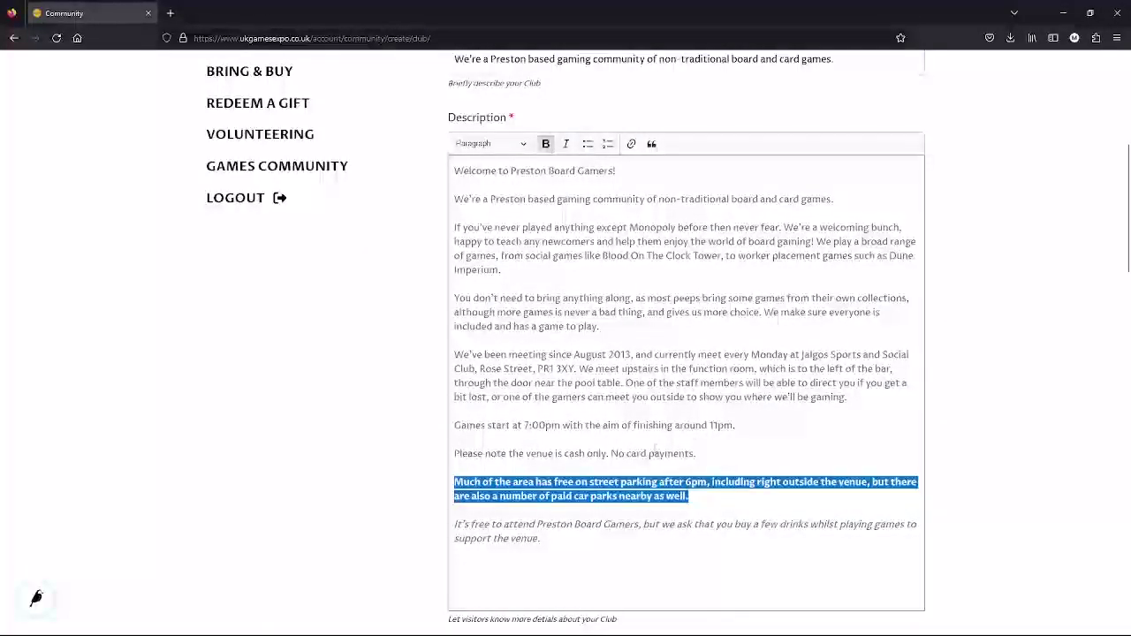
{"action": "left_click_drag", "start_coordinate": [737, 425], "coordinate": [449, 426]}
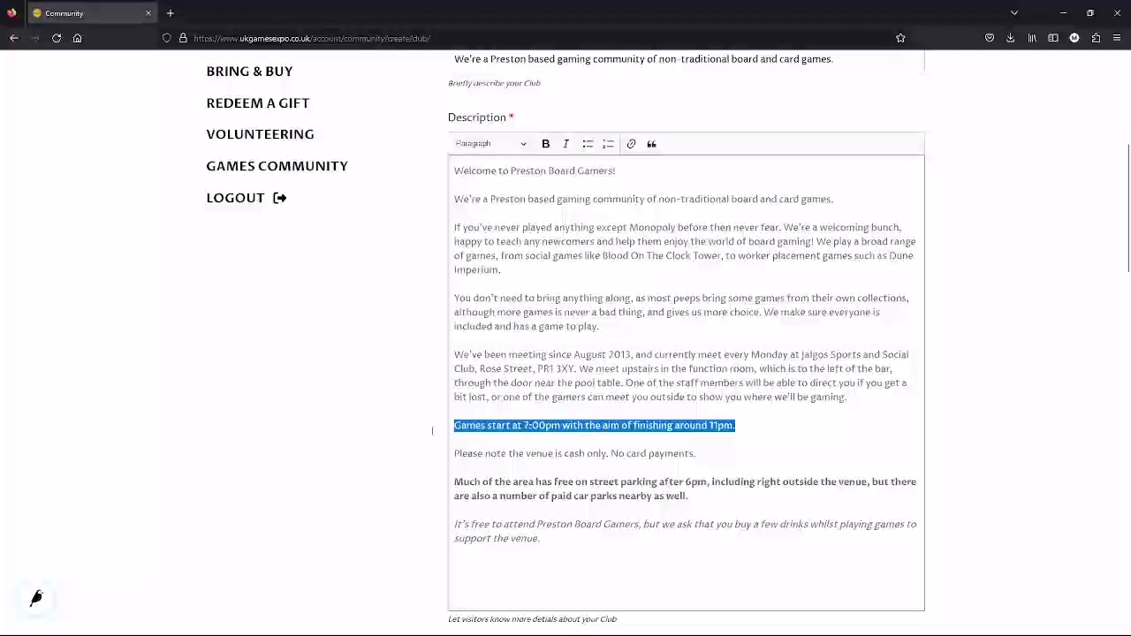
{"action": "left_click", "coordinate": [545, 145]}
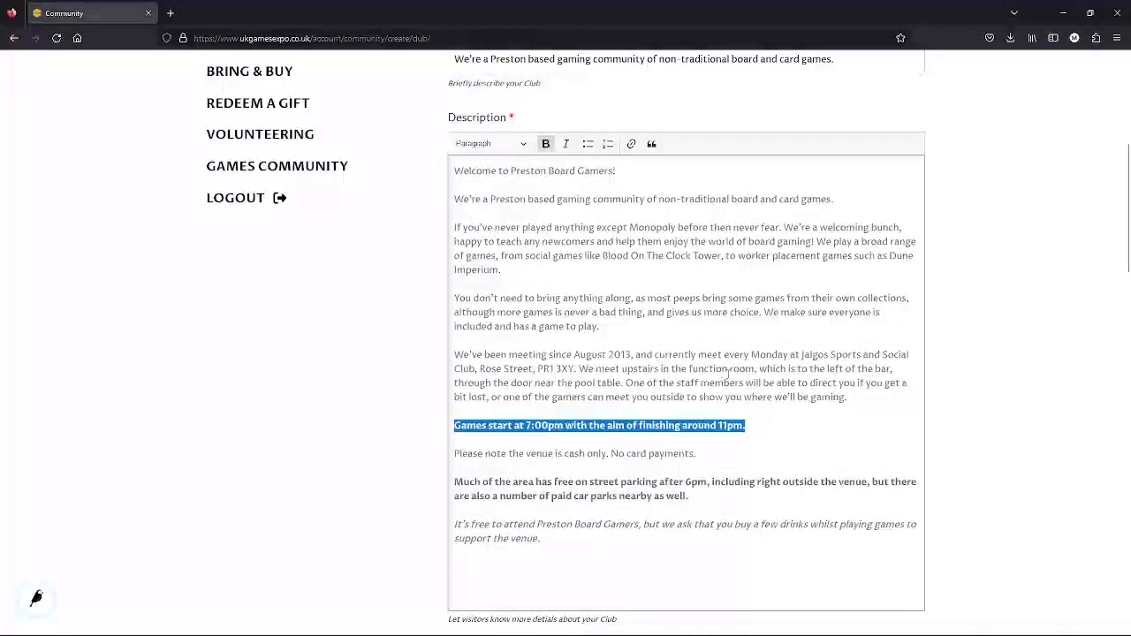
{"action": "double_click", "coordinate": [854, 398]}
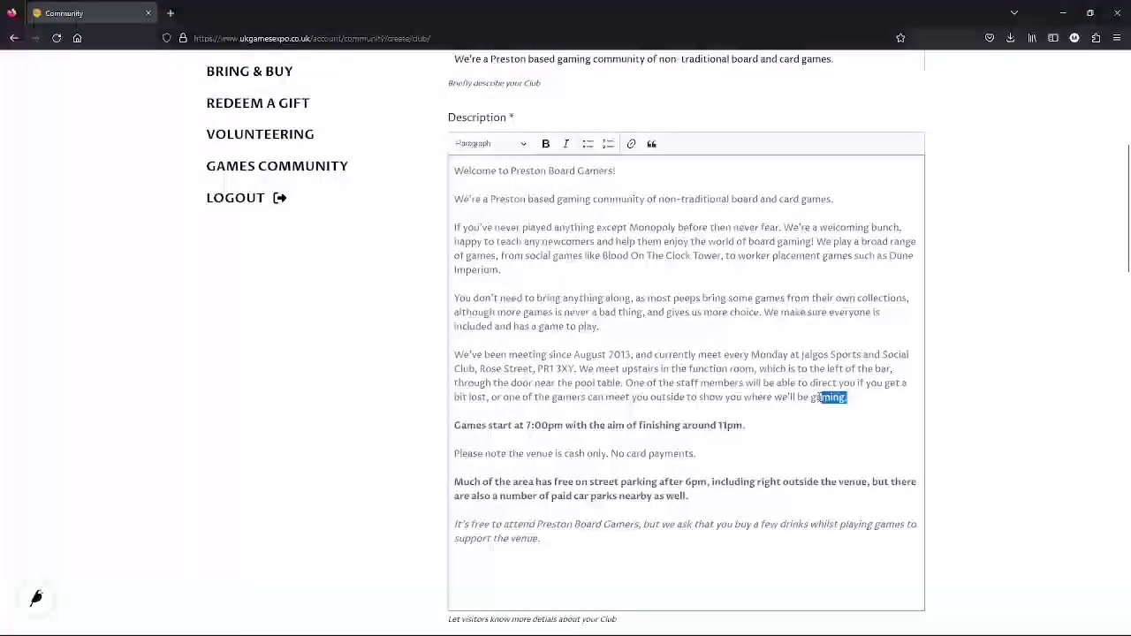
{"action": "left_click", "coordinate": [855, 398]}
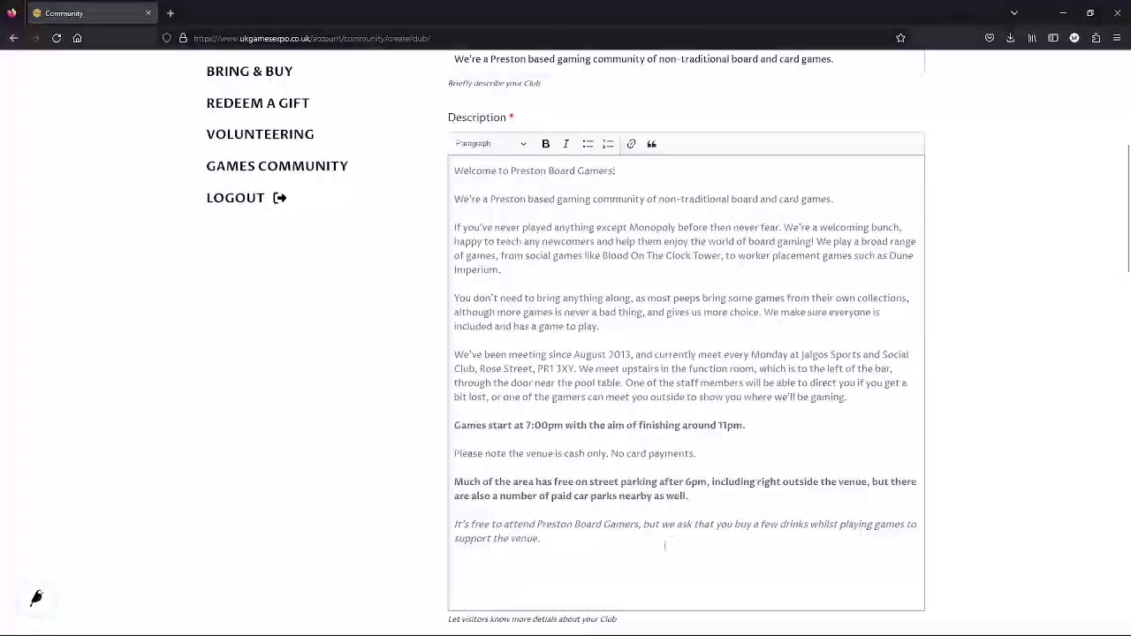
- Enter 'Every Monday at 7pm' as the club's meeting frequency
{"action": "scroll", "coordinate": [676, 530], "scroll_direction": "down", "scroll_amount": 3}
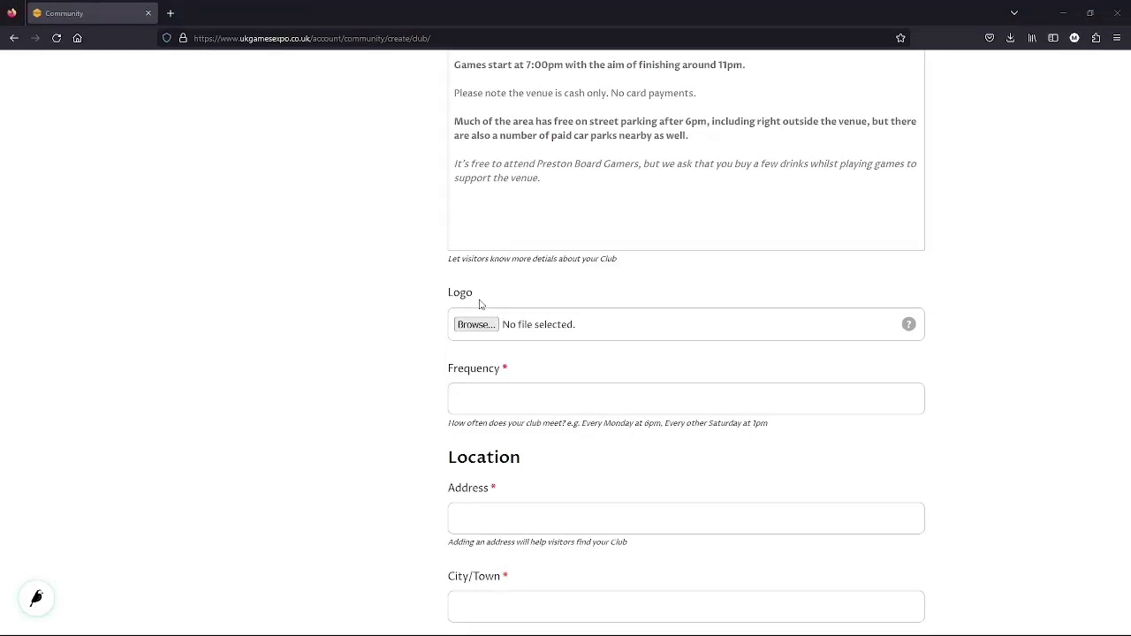
{"action": "scroll", "coordinate": [530, 327], "scroll_direction": "down", "scroll_amount": 1}
{"action": "left_click", "coordinate": [477, 340]}
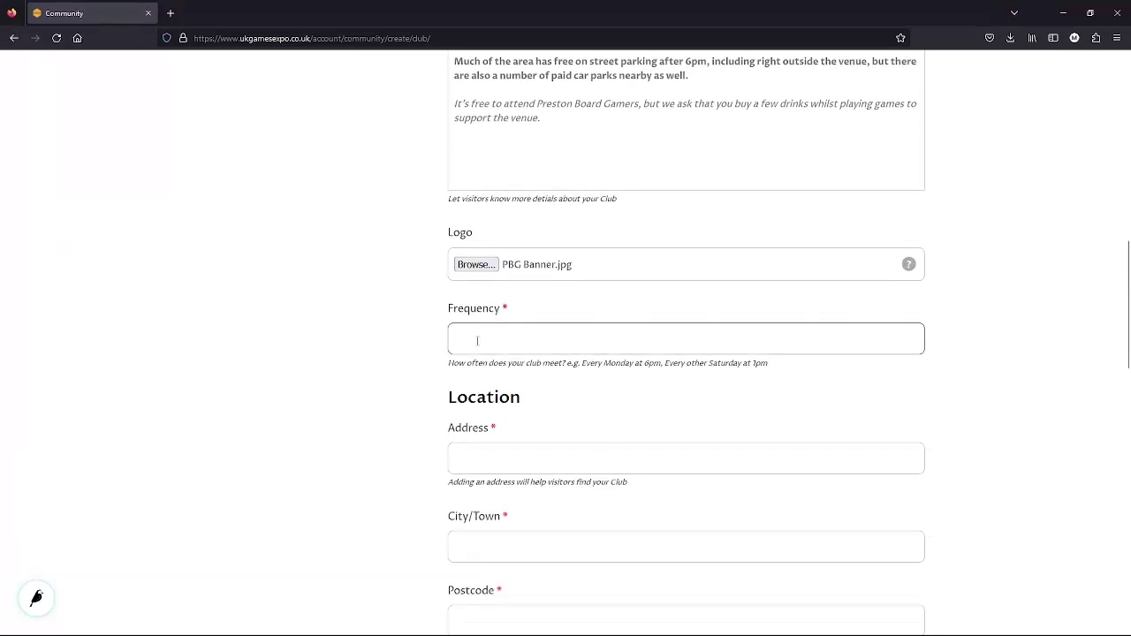
{"action": "type", "text": "Every Monday at 7pm"}
{"action": "scroll", "coordinate": [869, 416], "scroll_direction": "down", "scroll_amount": 2}
- Fill in the venue's street address, town Preston and postcode
{"action": "left_click", "coordinate": [467, 275]}
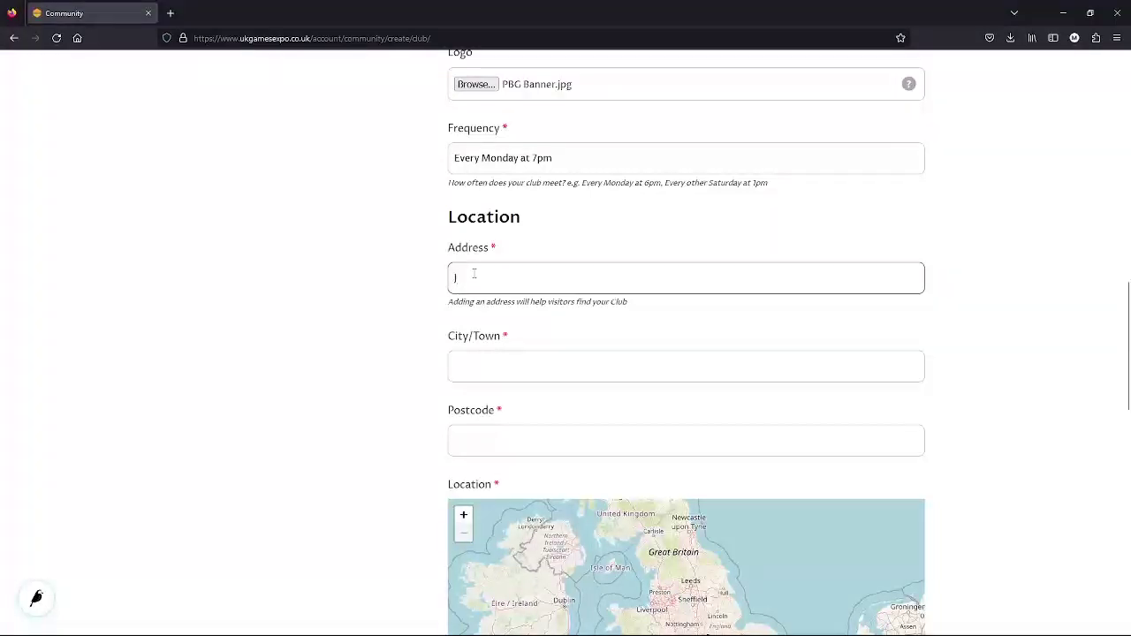
{"action": "type", "text": "Jalgos Sports & Social Club, Rose Street"}
{"action": "scroll", "coordinate": [403, 328], "scroll_direction": "down", "scroll_amount": 1}
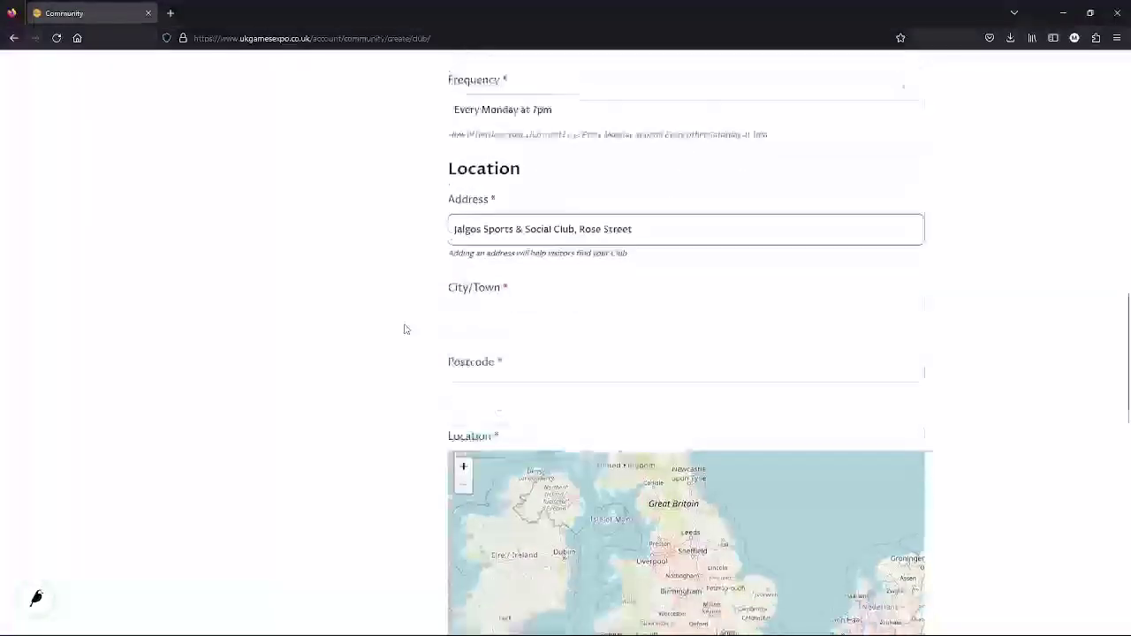
{"action": "key", "text": "Tab"}
{"action": "type", "text": "Preston"}
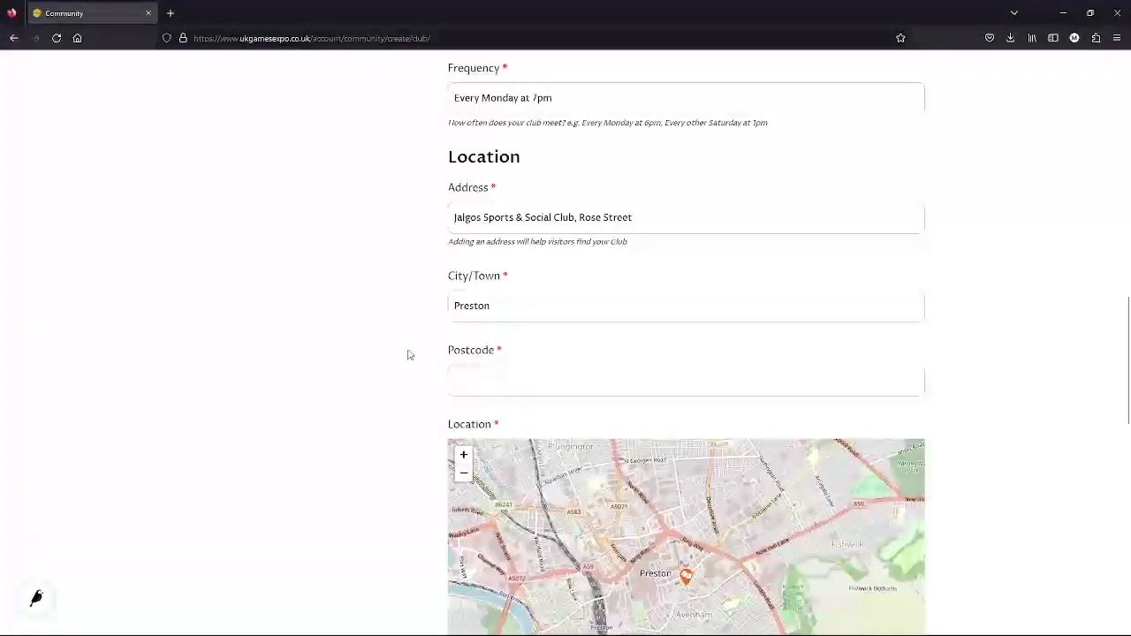
{"action": "scroll", "coordinate": [409, 354], "scroll_direction": "down", "scroll_amount": 1}
{"action": "left_click", "coordinate": [499, 320]}
{"action": "type", "text": "P"}
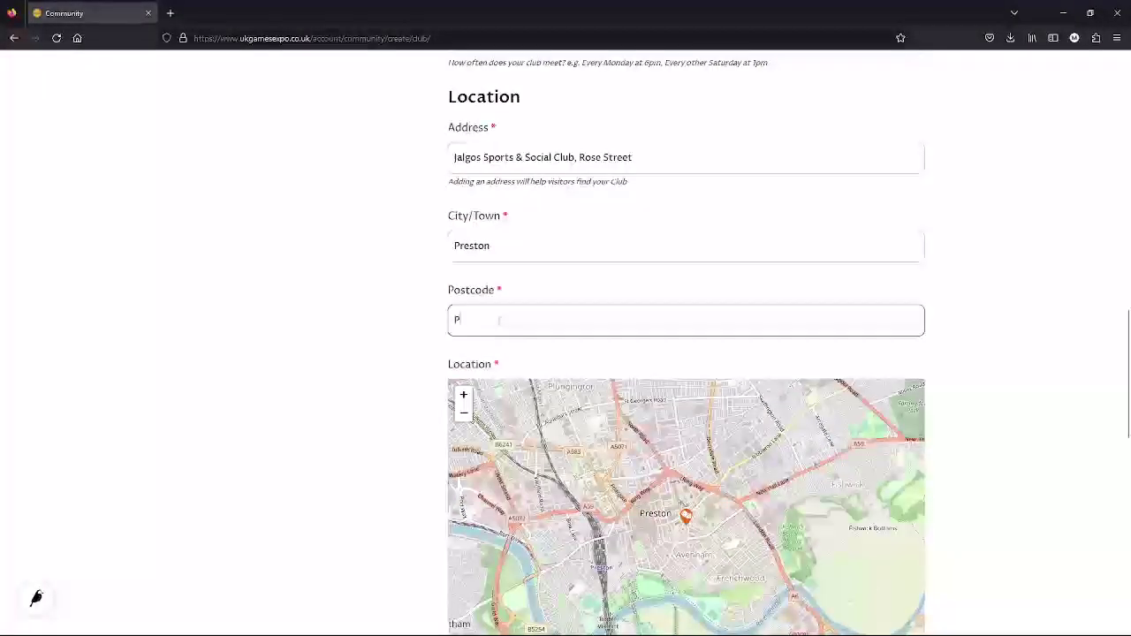
{"action": "type", "text": "R1 3XY"}
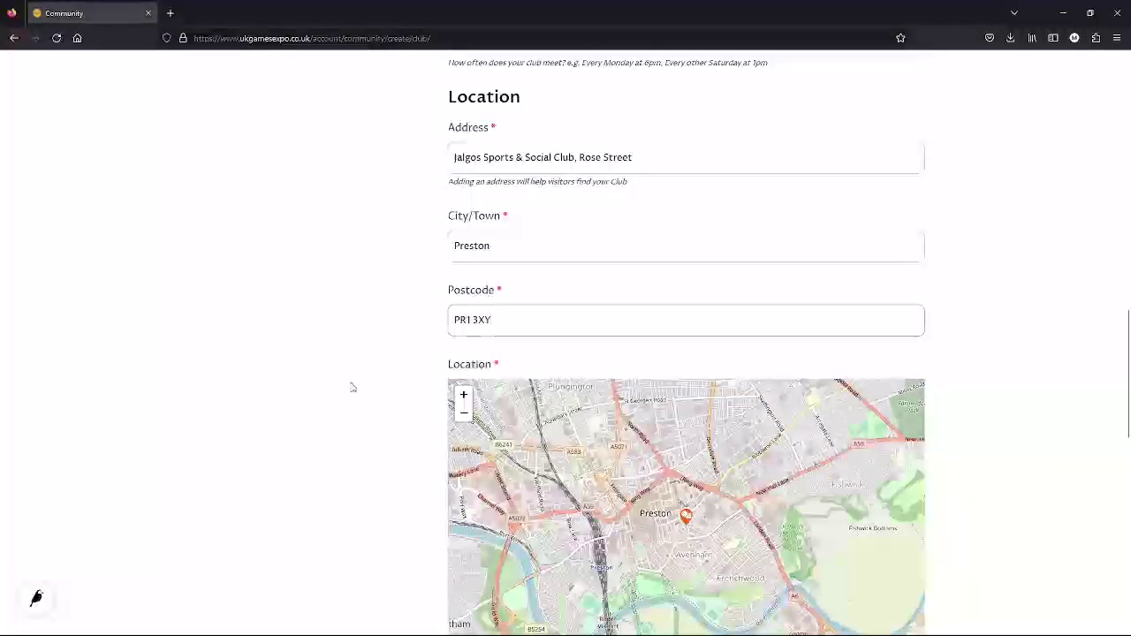
{"action": "scroll", "coordinate": [376, 398], "scroll_direction": "down", "scroll_amount": 4}
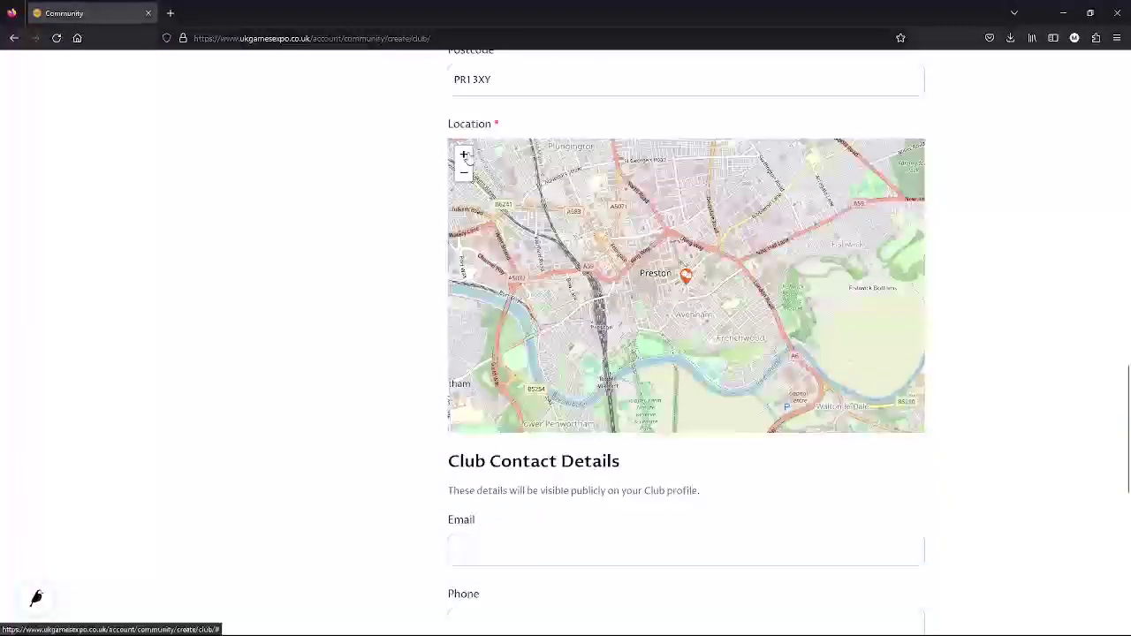
- Zoom the location map in on the venue marker, then back out a level
{"action": "left_click", "coordinate": [464, 155]}
{"action": "left_click", "coordinate": [464, 156]}
{"action": "left_click", "coordinate": [463, 155]}
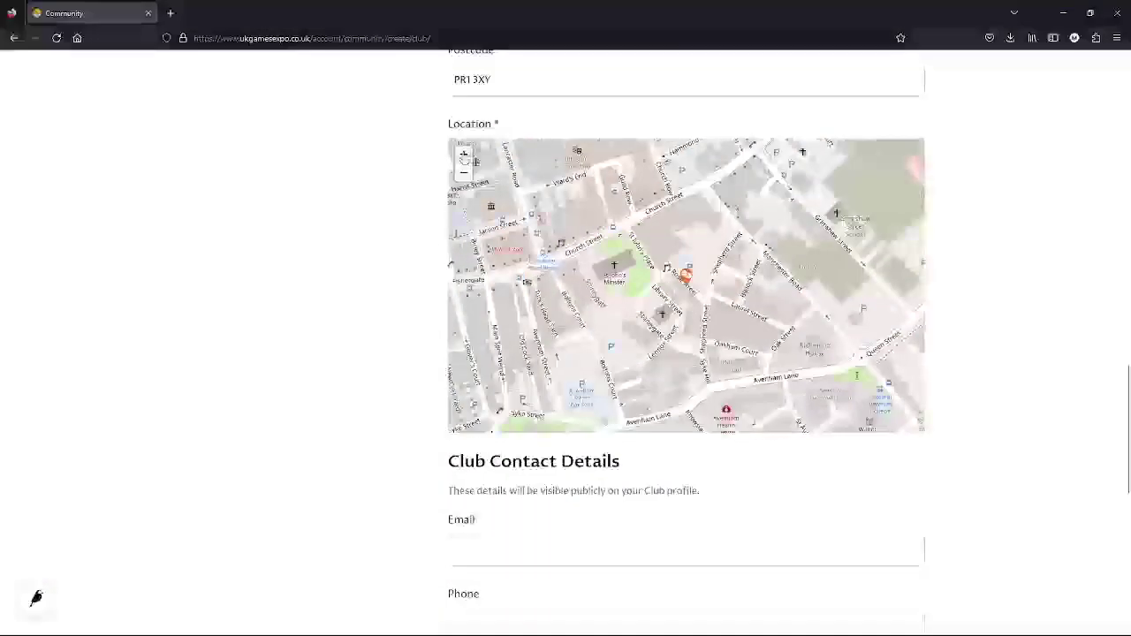
{"action": "left_click", "coordinate": [463, 156]}
{"action": "left_click", "coordinate": [464, 174]}
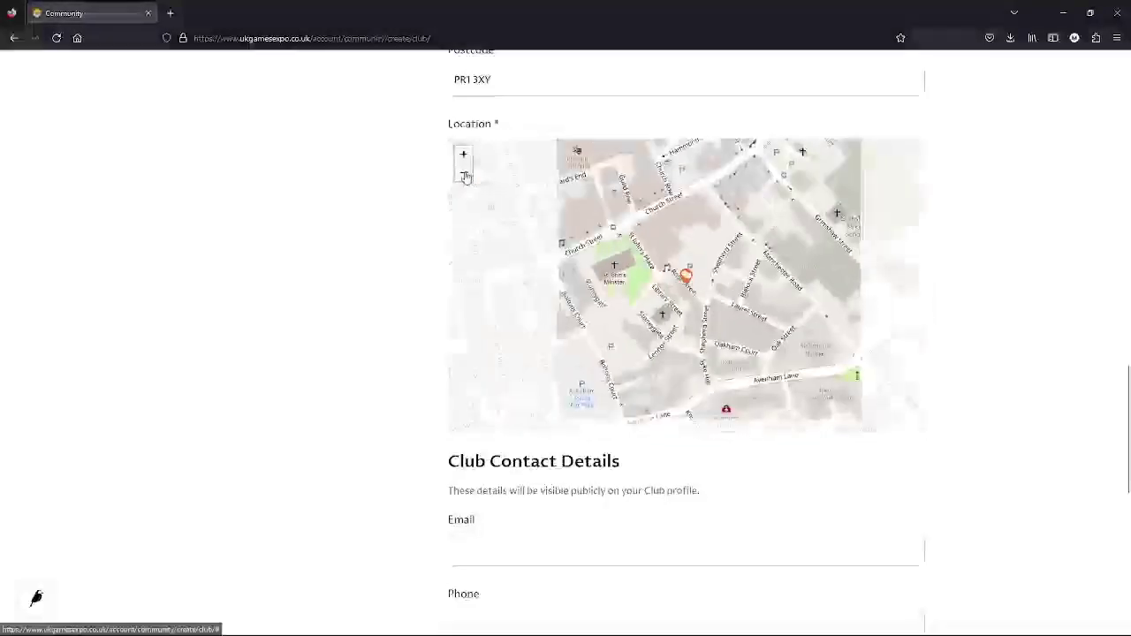
- Enter the club's contact e-mail address
{"action": "left_click", "coordinate": [464, 174]}
{"action": "scroll", "coordinate": [341, 356], "scroll_direction": "down", "scroll_amount": 4}
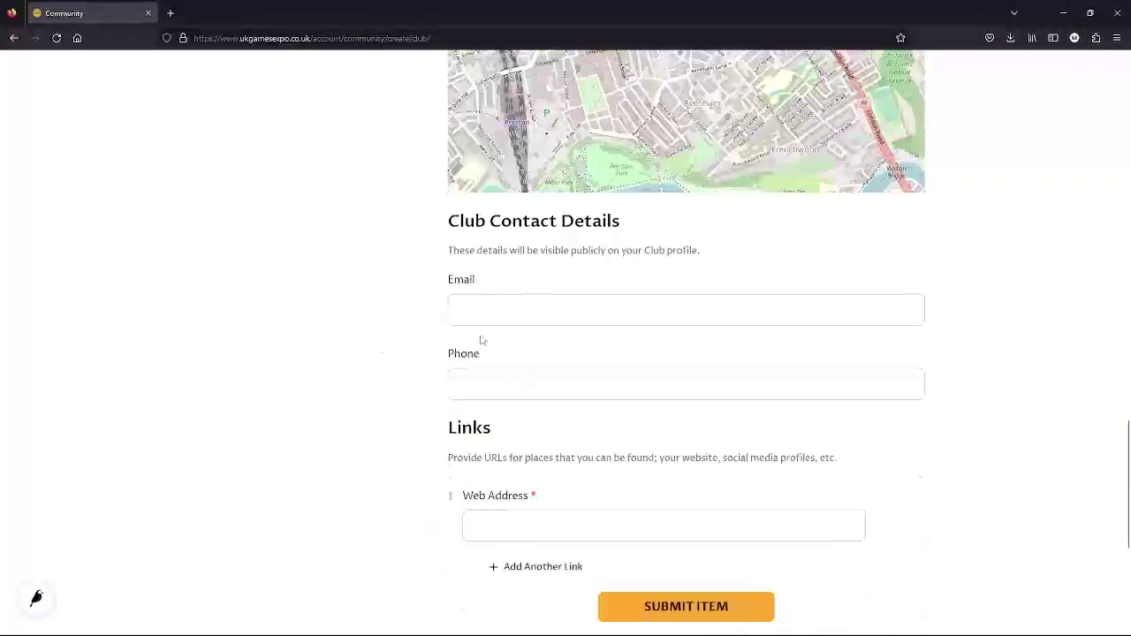
{"action": "left_click", "coordinate": [512, 313]}
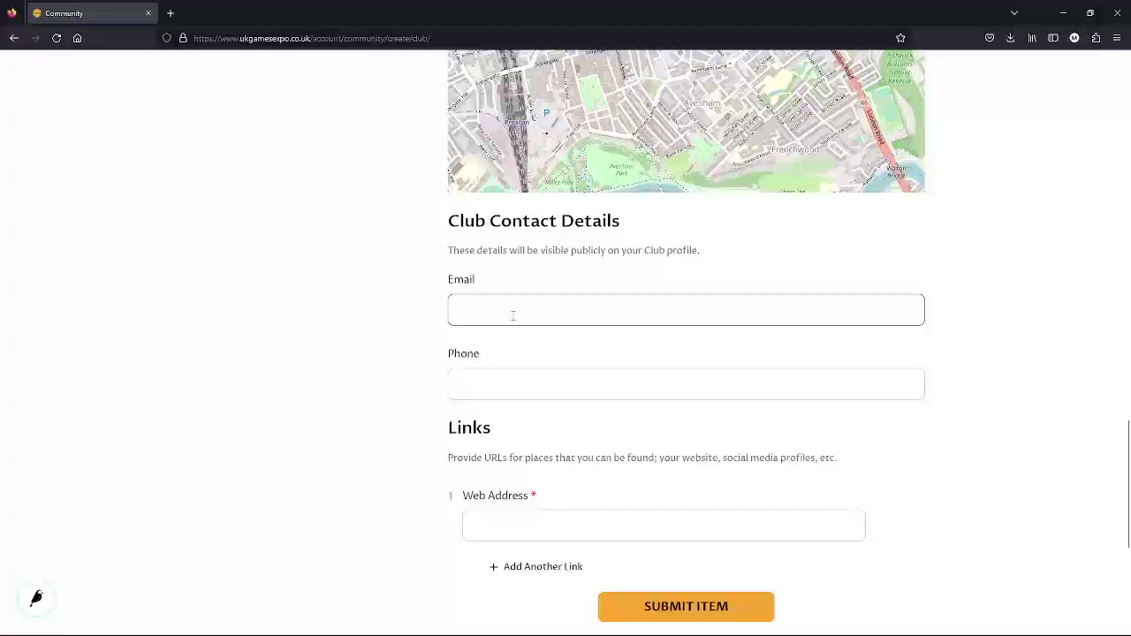
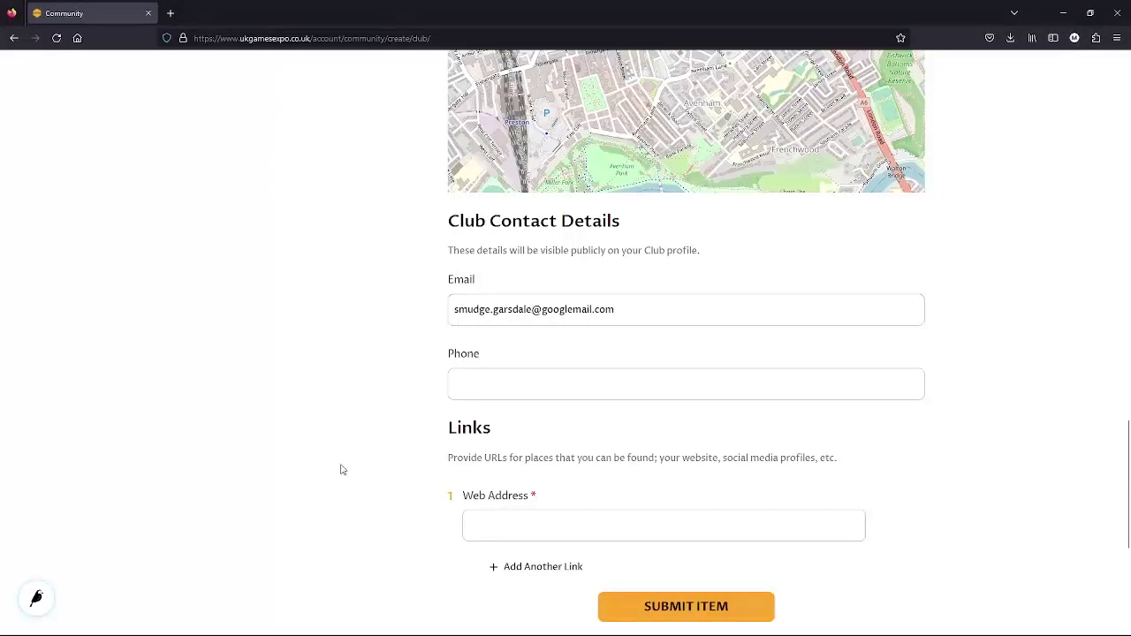
{"action": "scroll", "coordinate": [520, 344], "scroll_direction": "down", "scroll_amount": 1}
{"action": "left_click", "coordinate": [518, 466]}
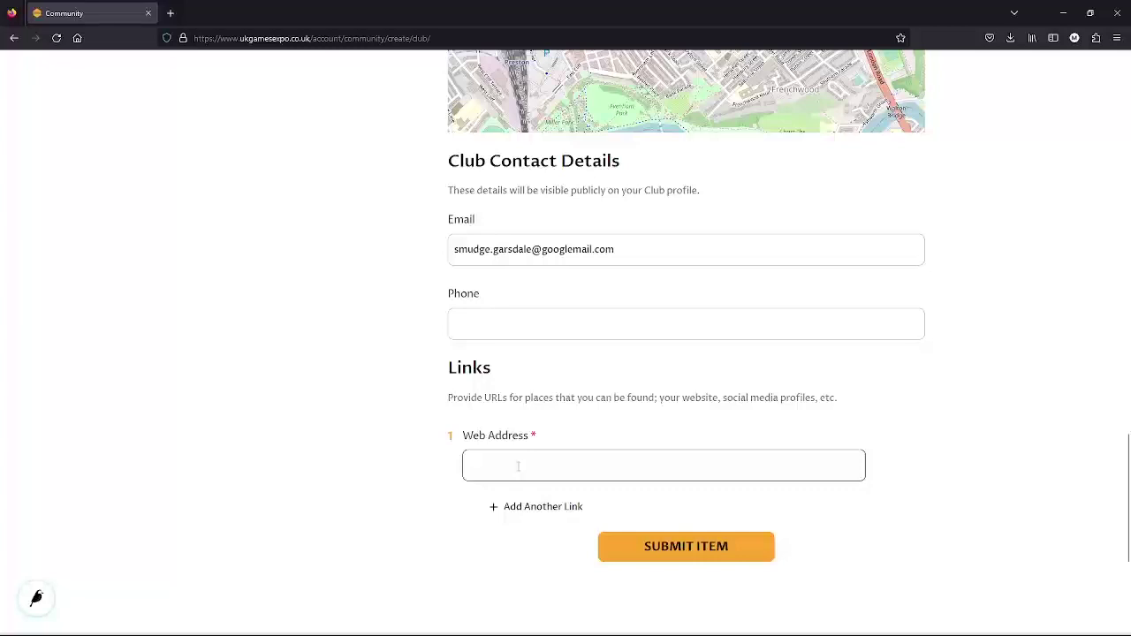
{"action": "type", "text": "ww"}
{"action": "key", "text": "ctrl+a"}
{"action": "type", "text": "https://www.facebook.com/groups/PrestonBoardGamers"}
{"action": "left_click", "coordinate": [428, 515]}
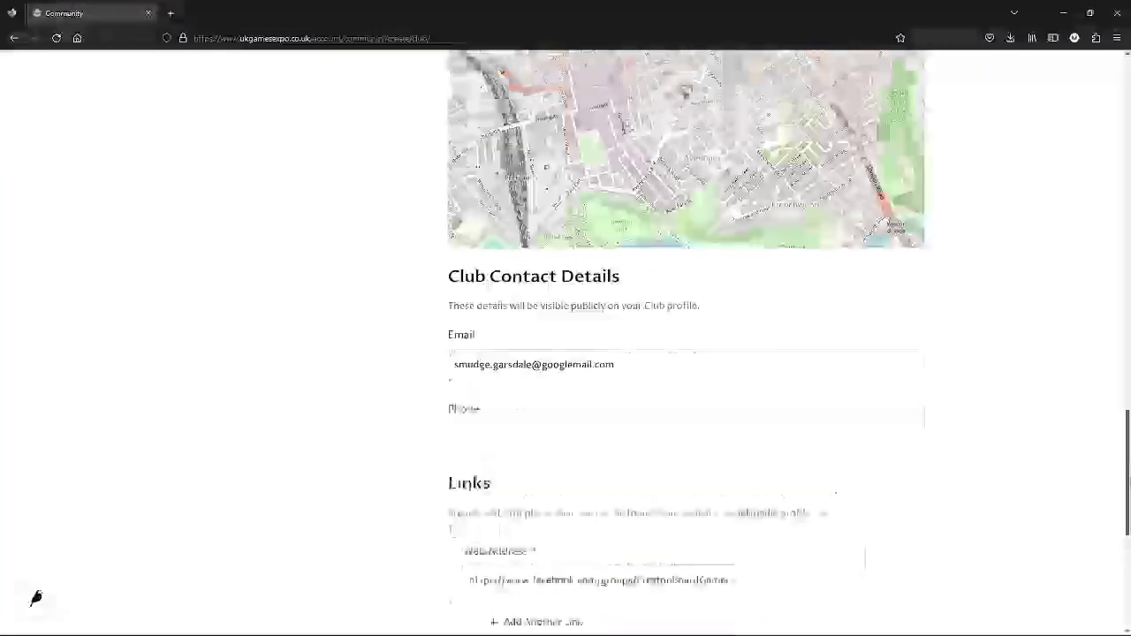
{"action": "scroll", "coordinate": [685, 345], "scroll_direction": "up", "scroll_amount": 10}
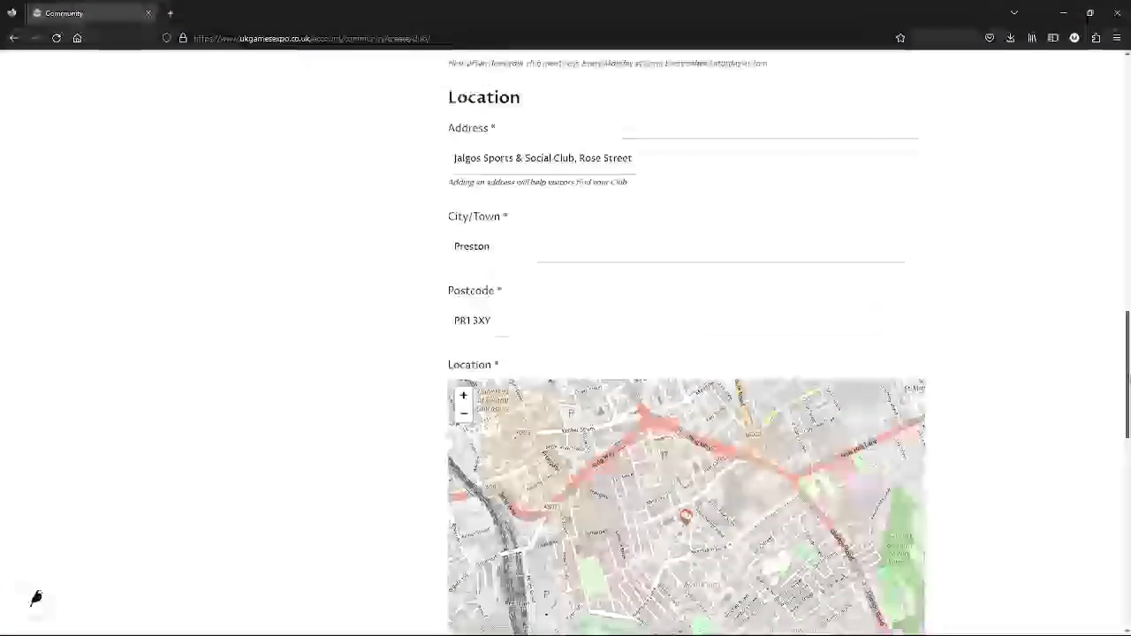
{"action": "scroll", "coordinate": [686, 344], "scroll_direction": "up", "scroll_amount": 10}
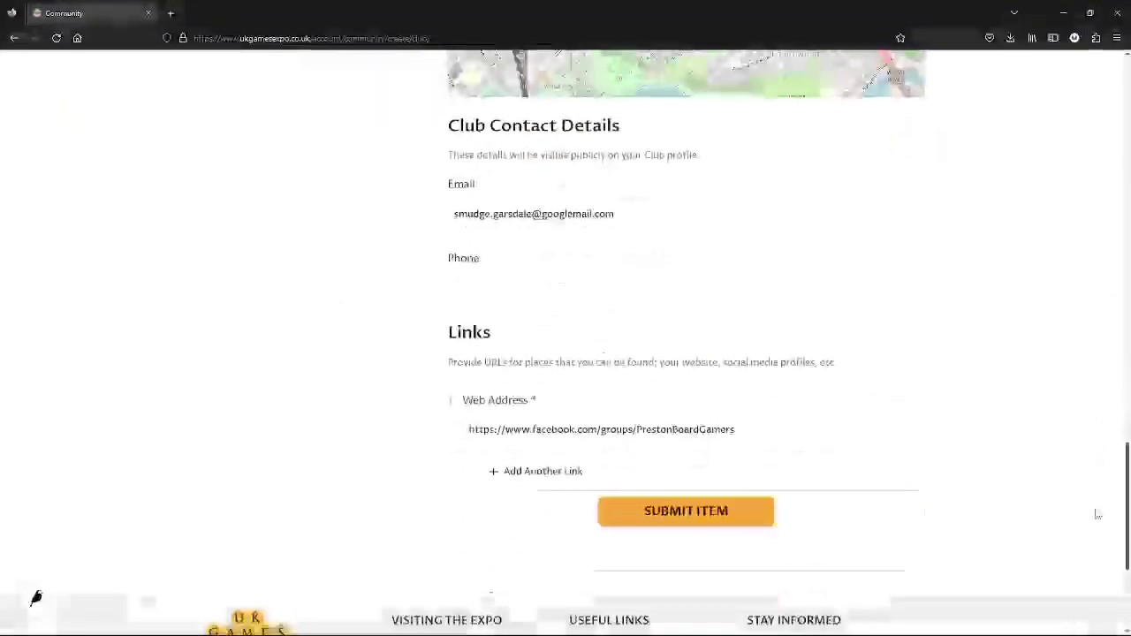
- Submit the Preston Board Gamers club listing for approval
{"action": "left_click", "coordinate": [680, 512]}
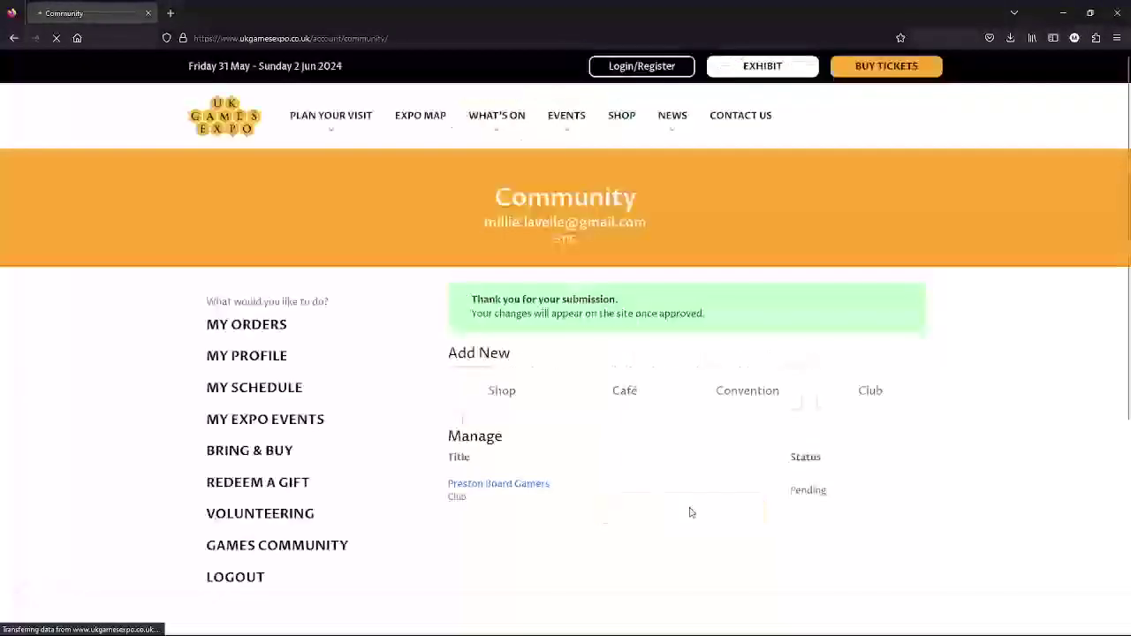